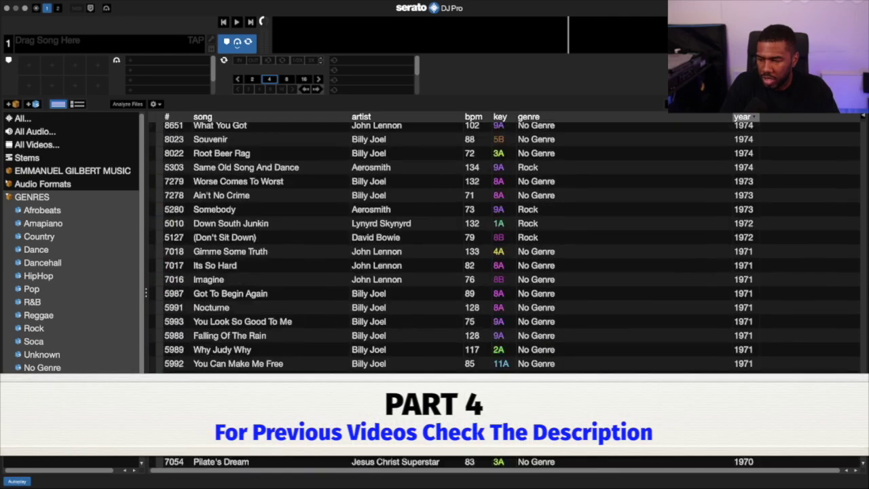
- Sort the No Genre crate's tracks by number, highest first, so track 5089 tops the list
{"action": "left_click", "coordinate": [460, 174]}
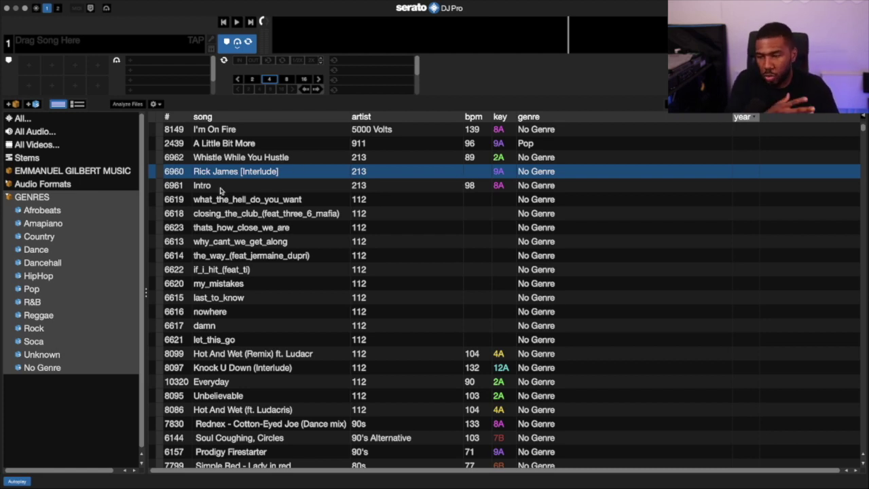
{"action": "left_click", "coordinate": [42, 367]}
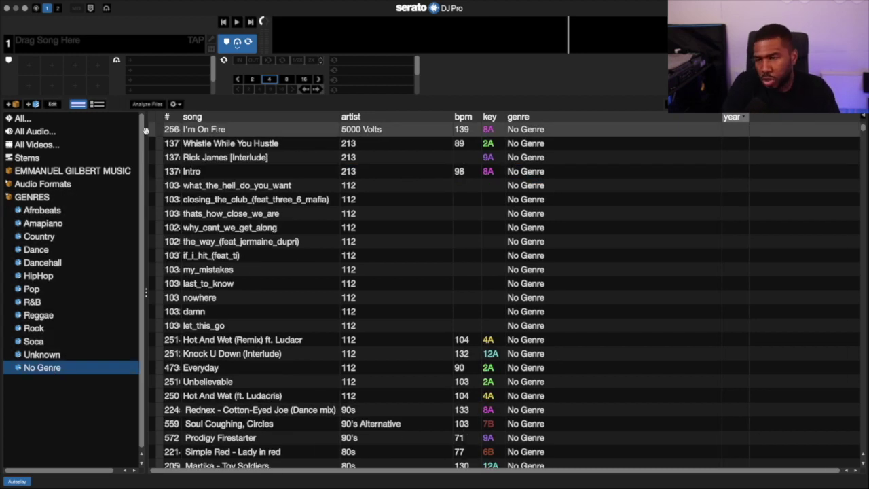
{"action": "left_click_drag", "start_coordinate": [181, 121], "coordinate": [208, 122]}
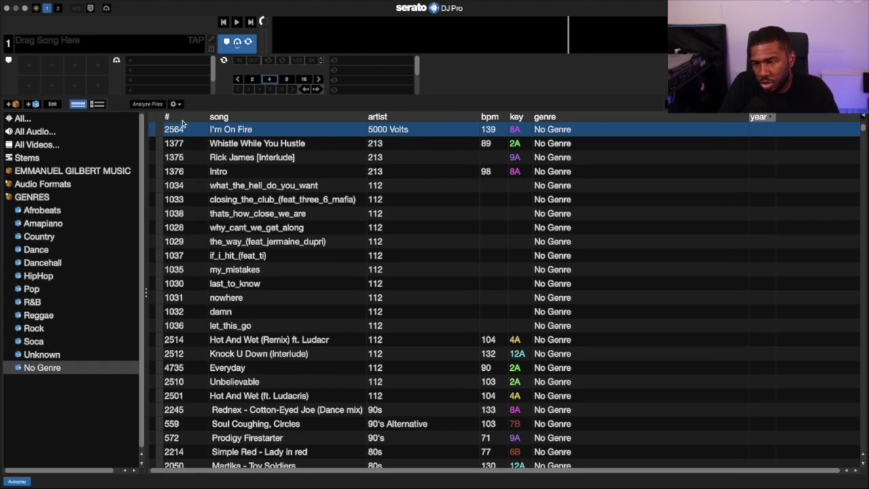
{"action": "left_click", "coordinate": [183, 119]}
{"action": "left_click", "coordinate": [182, 133]}
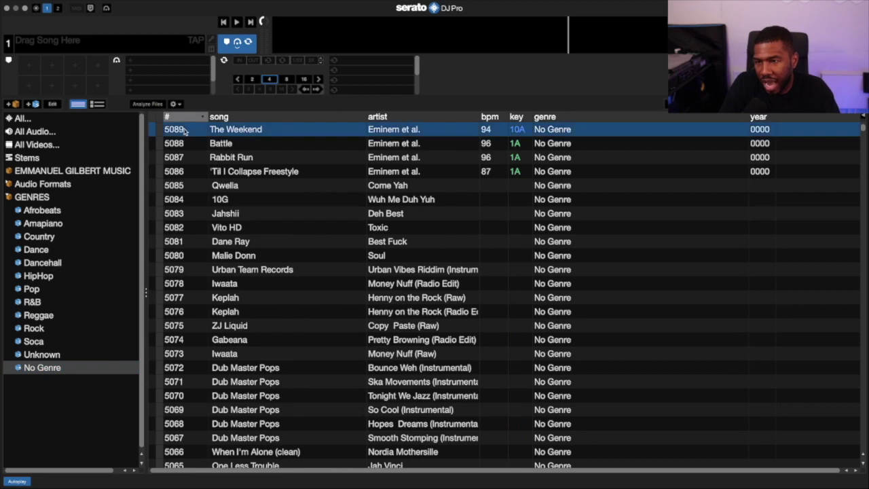
{"action": "left_click", "coordinate": [61, 354]}
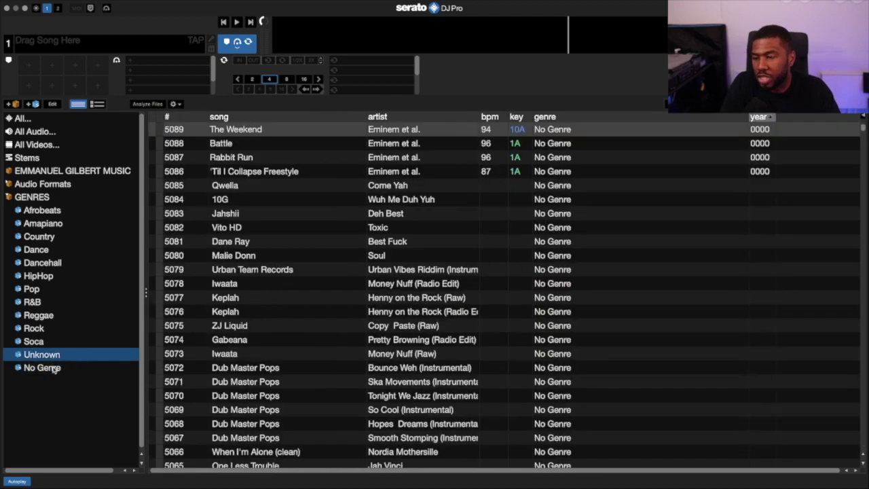
{"action": "left_click", "coordinate": [61, 367]}
{"action": "left_click", "coordinate": [187, 117]}
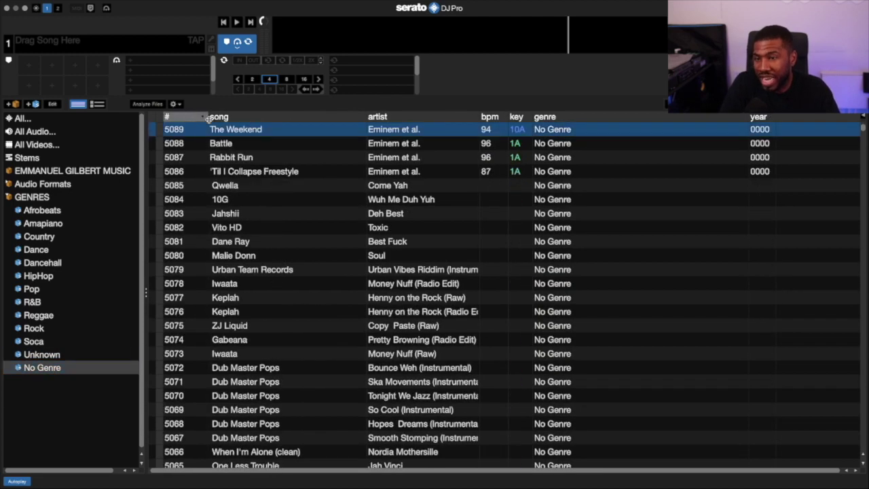
{"action": "left_click_drag", "start_coordinate": [205, 117], "coordinate": [195, 117]}
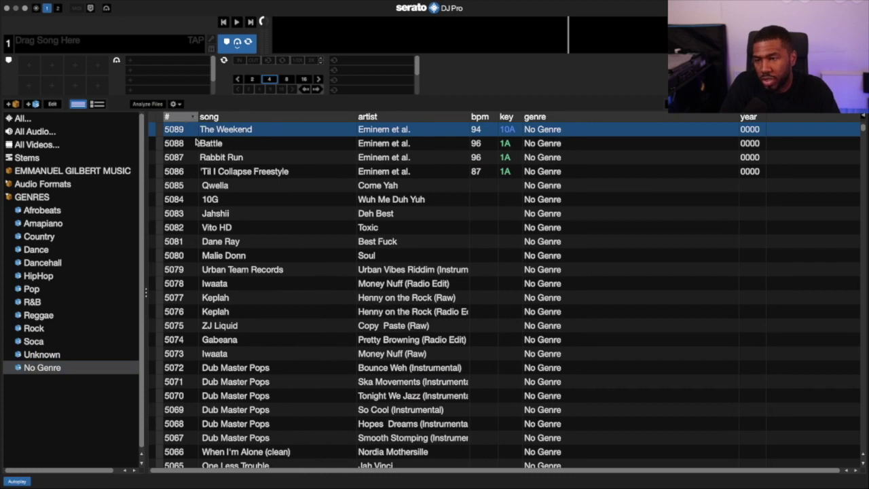
- Append ' (5089)' to the No Genre crate name, then exit Serato's full-screen mode
{"action": "double_click", "coordinate": [70, 368]}
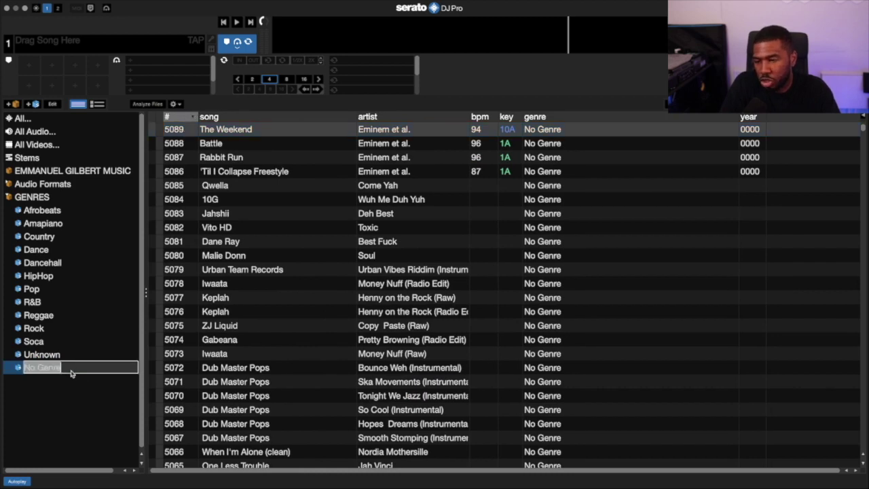
{"action": "left_click", "coordinate": [70, 372]}
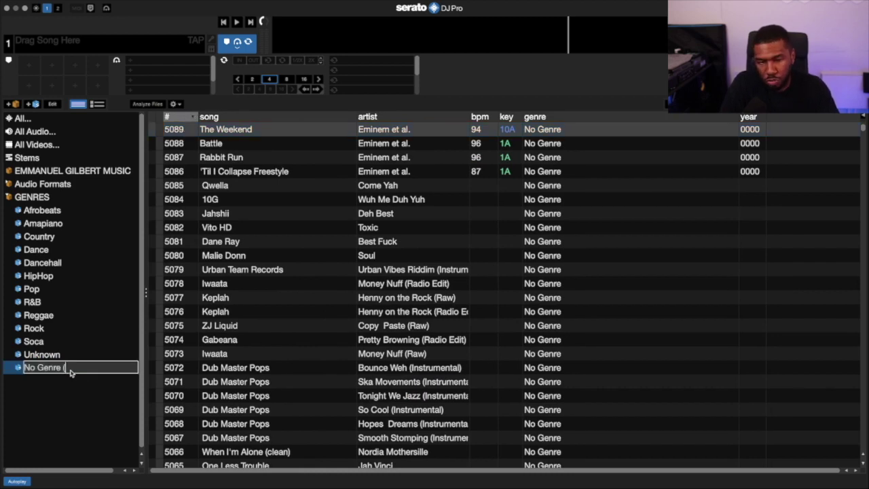
{"action": "type", "text": "(5089"}
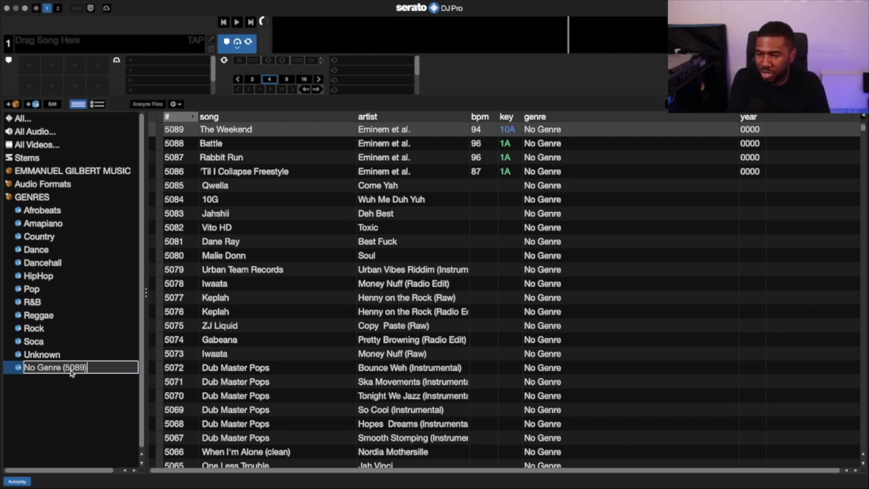
{"action": "key", "text": "Return"}
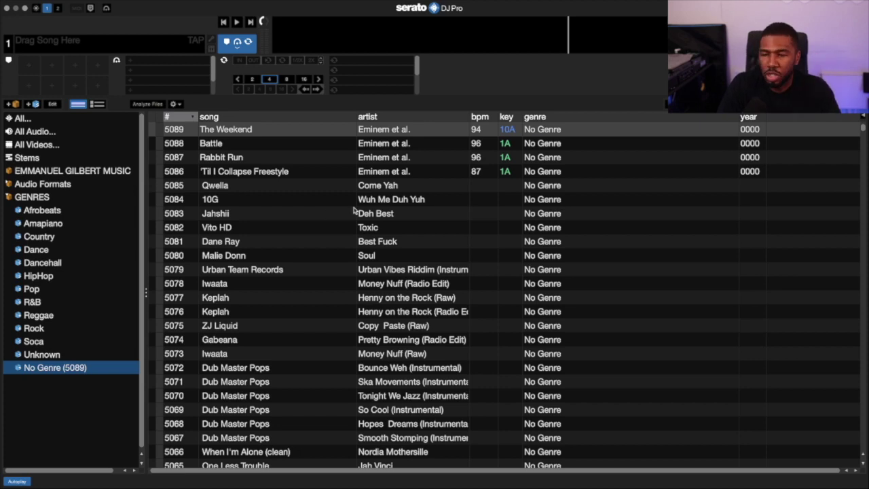
{"action": "left_click", "coordinate": [25, 8]}
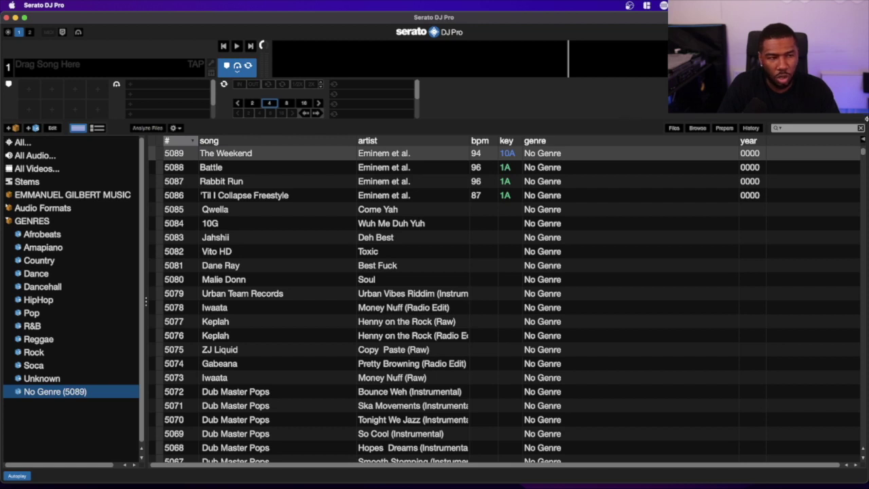
- Narrow the Serato window and launch Music-Library-Tools-By-Cee-B through a Spotlight search for 'mus'
{"action": "left_click_drag", "start_coordinate": [866, 118], "coordinate": [643, 119]}
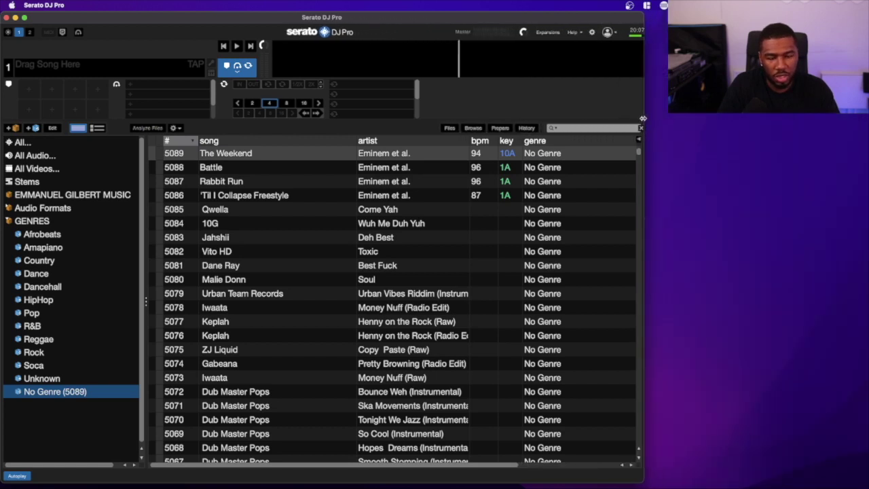
{"action": "left_click", "coordinate": [695, 194]}
{"action": "key", "text": "super+space"}
{"action": "type", "text": "mus"}
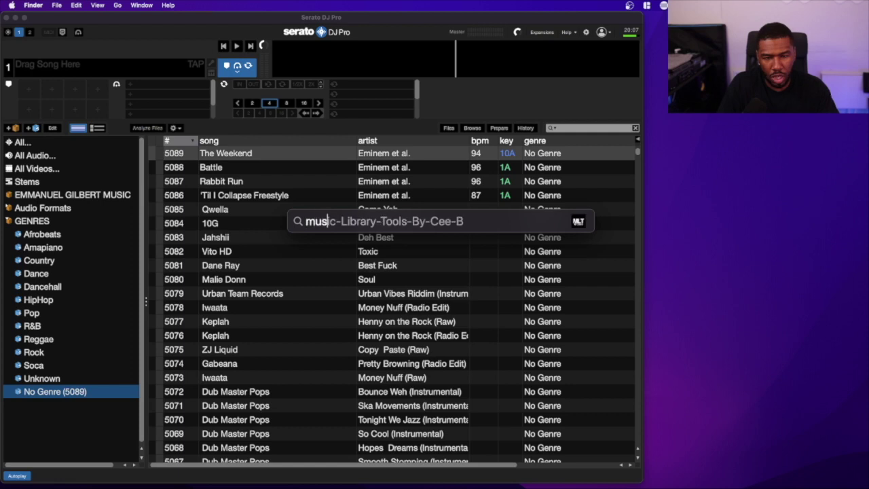
{"action": "key", "text": "Return"}
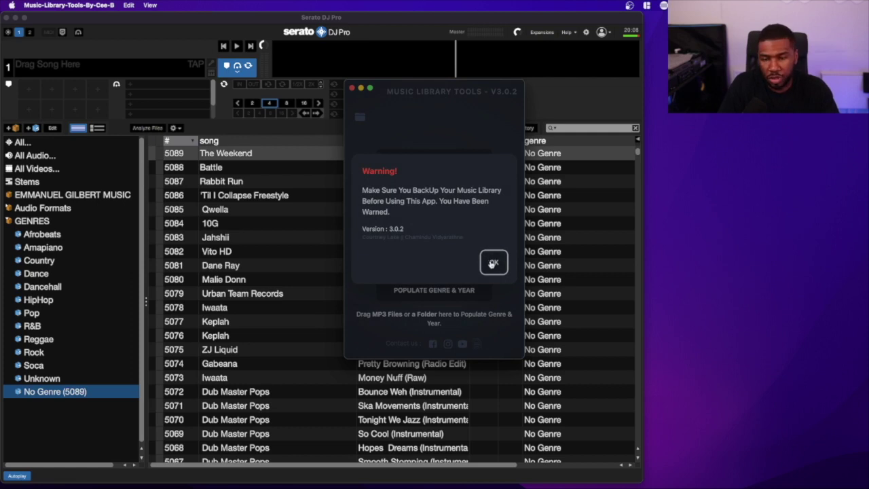
- Dismiss the backup warning and move the Music Library Tools window to the right
{"action": "left_click", "coordinate": [493, 264]}
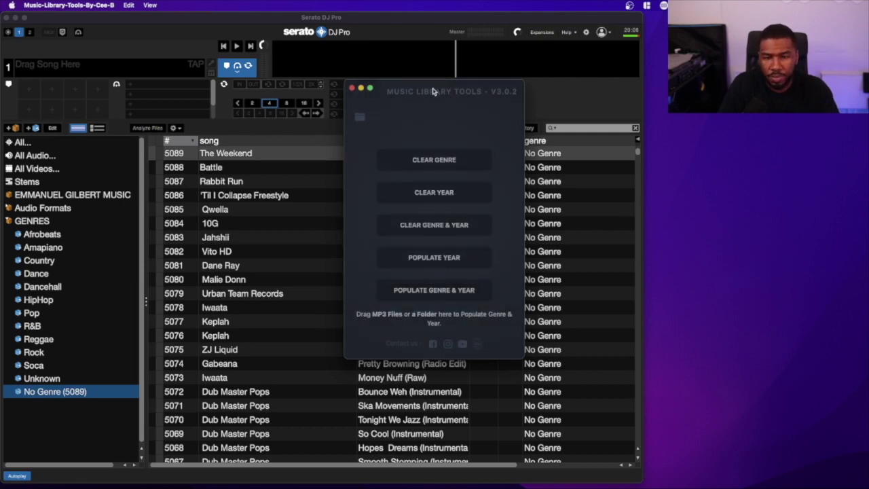
{"action": "left_click_drag", "start_coordinate": [434, 92], "coordinate": [759, 107]}
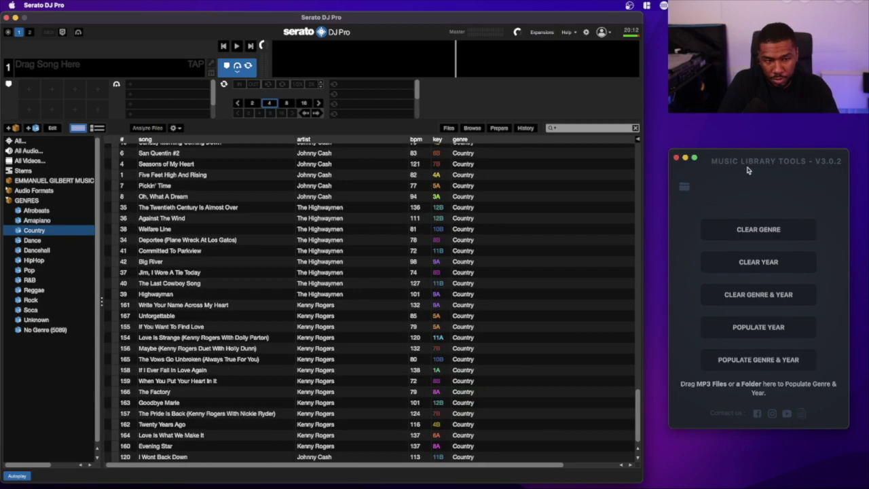
{"action": "left_click", "coordinate": [742, 150]}
{"action": "left_click_drag", "start_coordinate": [742, 150], "coordinate": [765, 158]}
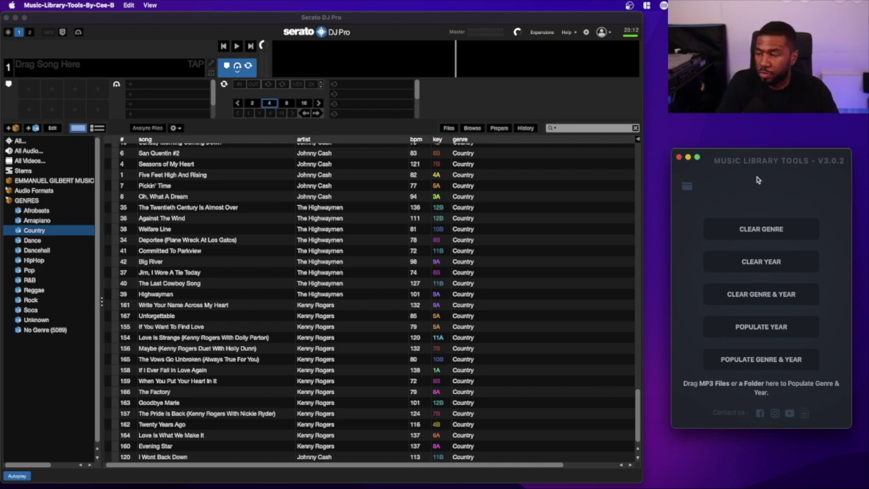
- Choose the main music collection folder as the current folder in Music Library Tools
{"action": "left_click", "coordinate": [689, 188]}
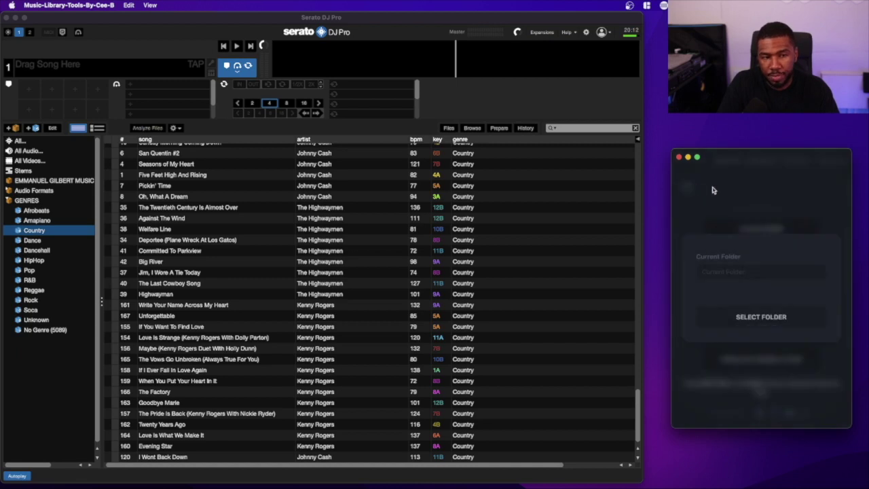
{"action": "left_click", "coordinate": [771, 317]}
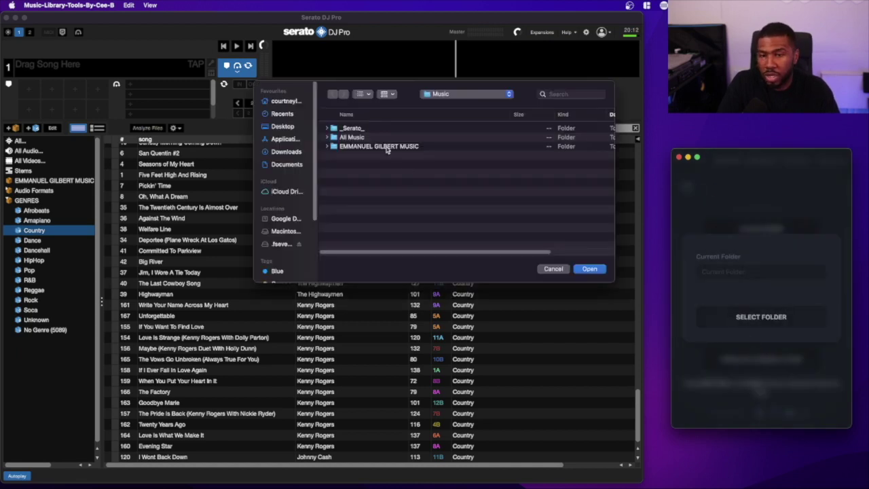
{"action": "left_click", "coordinate": [386, 147]}
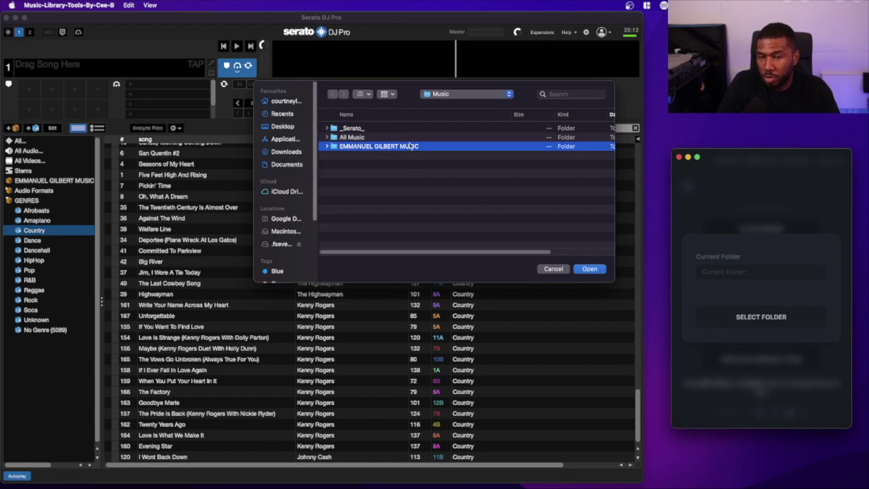
{"action": "left_click", "coordinate": [589, 269]}
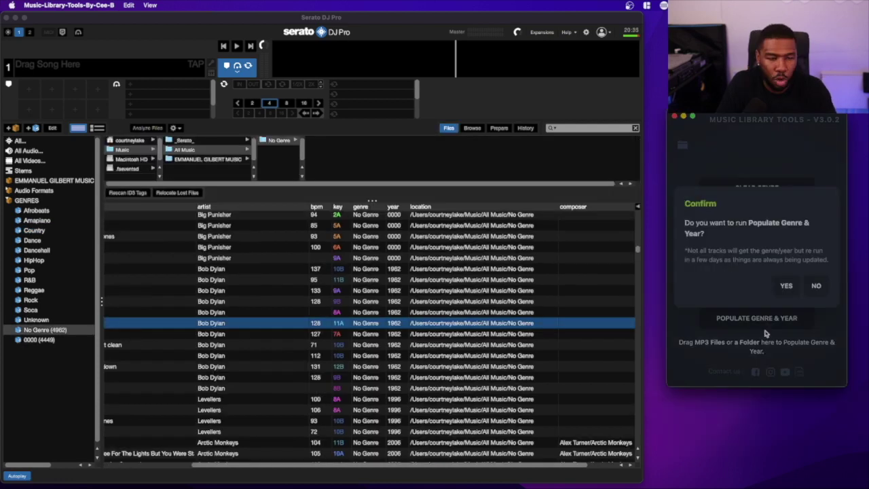
- Confirm Populate Genre & Year with sub-genres sent to Composer and start the update
{"action": "key", "text": "Return"}
{"action": "left_click", "coordinate": [800, 234]}
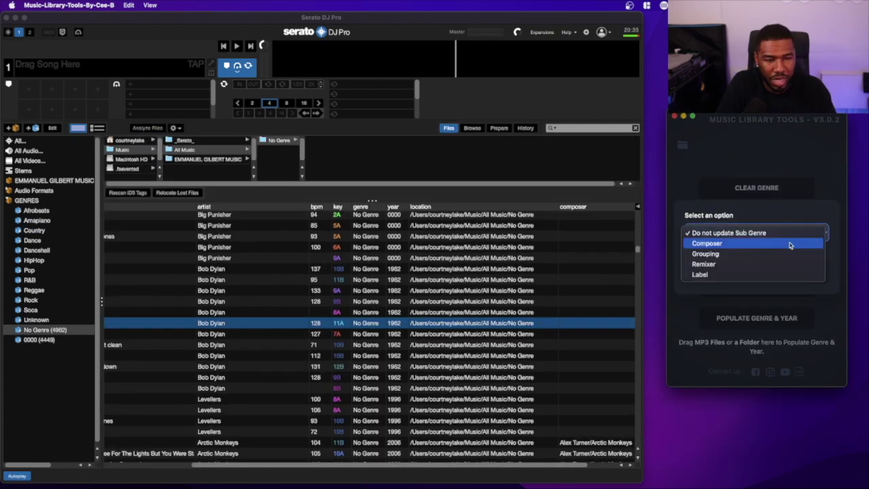
{"action": "left_click", "coordinate": [797, 244]}
{"action": "scroll", "coordinate": [601, 372], "scroll_direction": "down", "scroll_amount": 5}
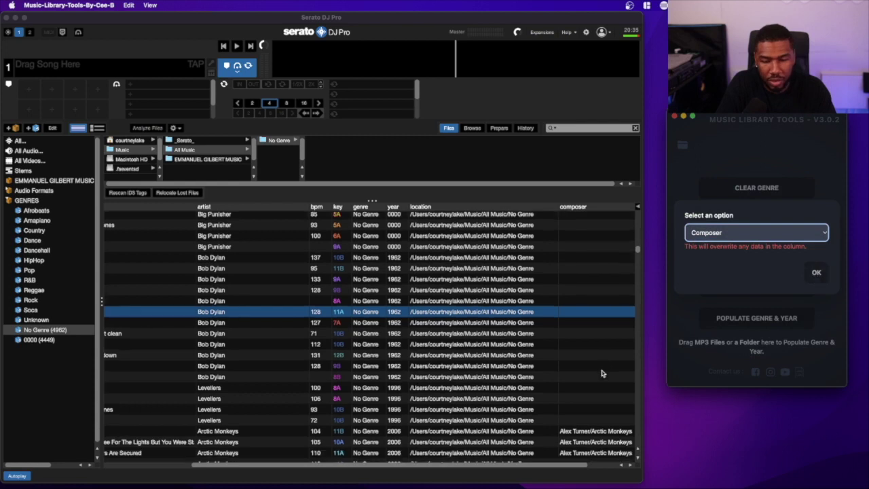
{"action": "scroll", "coordinate": [601, 372], "scroll_direction": "down", "scroll_amount": 15}
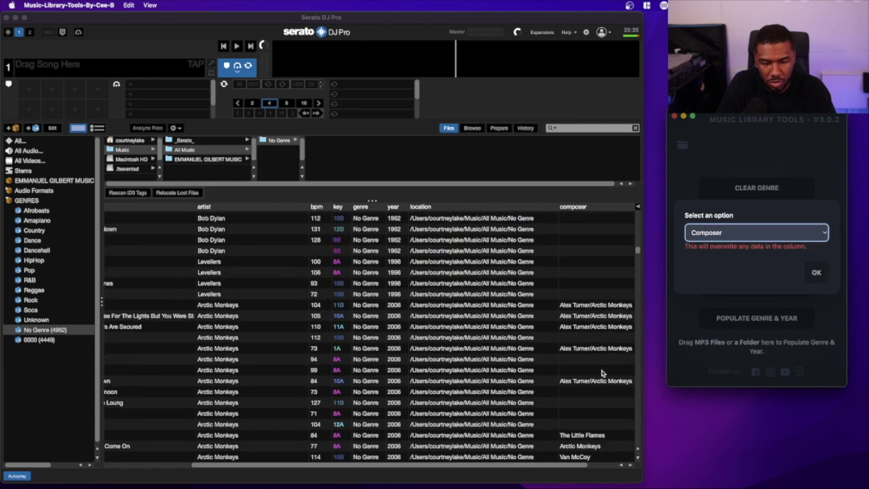
{"action": "scroll", "coordinate": [595, 359], "scroll_direction": "up", "scroll_amount": 5}
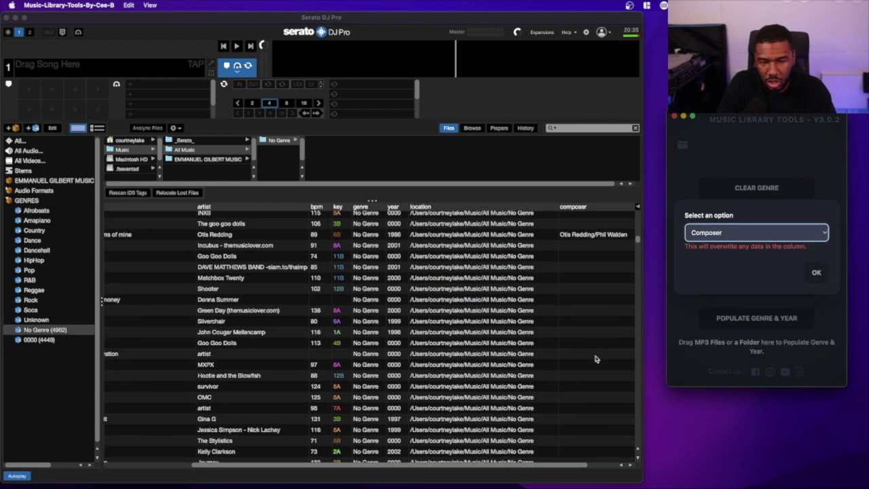
{"action": "left_click", "coordinate": [817, 272]}
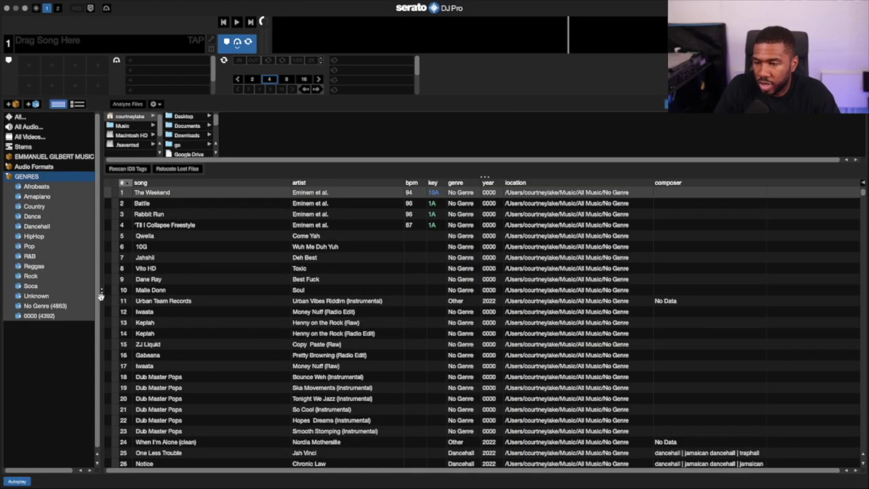
{"action": "left_click_drag", "start_coordinate": [102, 298], "coordinate": [127, 296]}
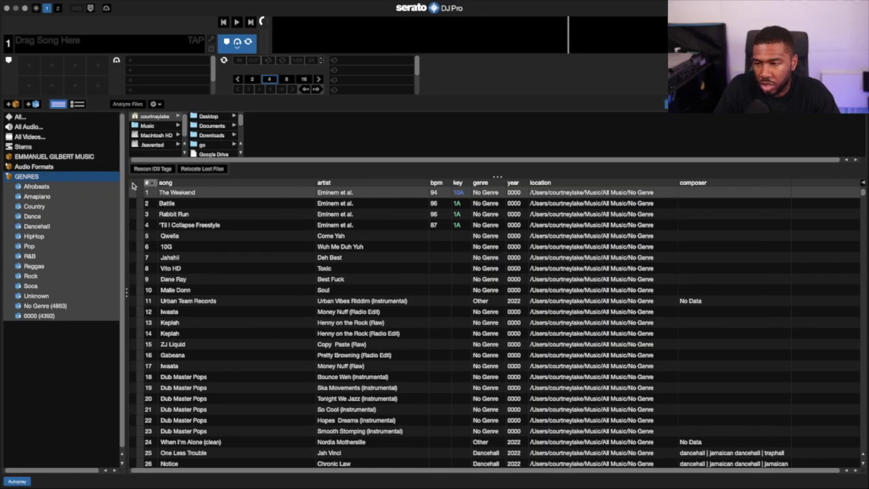
- Sort the full GENRES track list by genre
{"action": "left_click", "coordinate": [50, 185]}
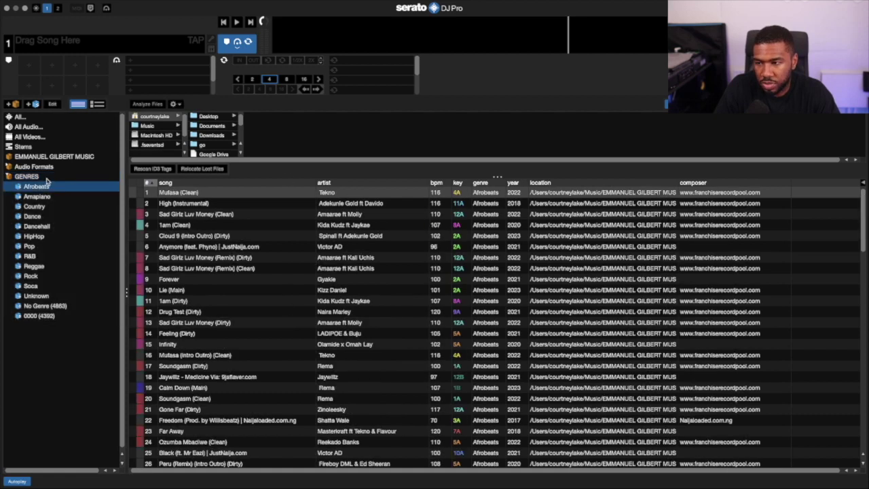
{"action": "left_click", "coordinate": [23, 177]}
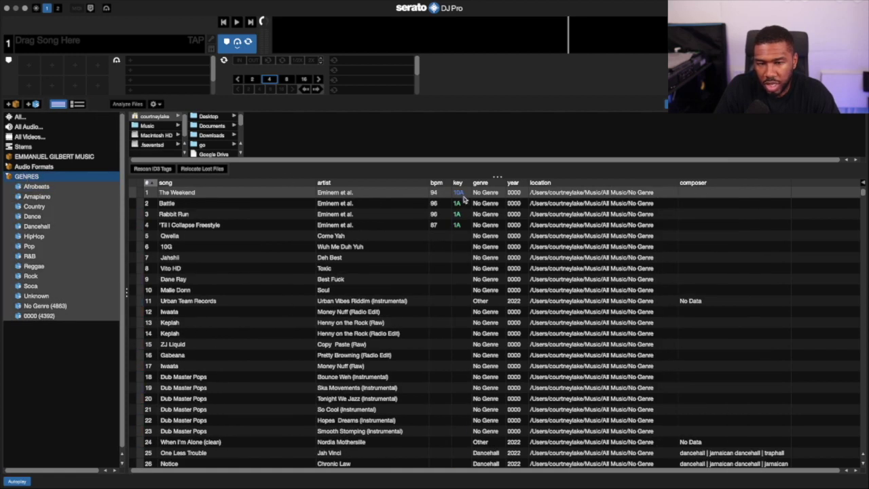
{"action": "left_click", "coordinate": [480, 184]}
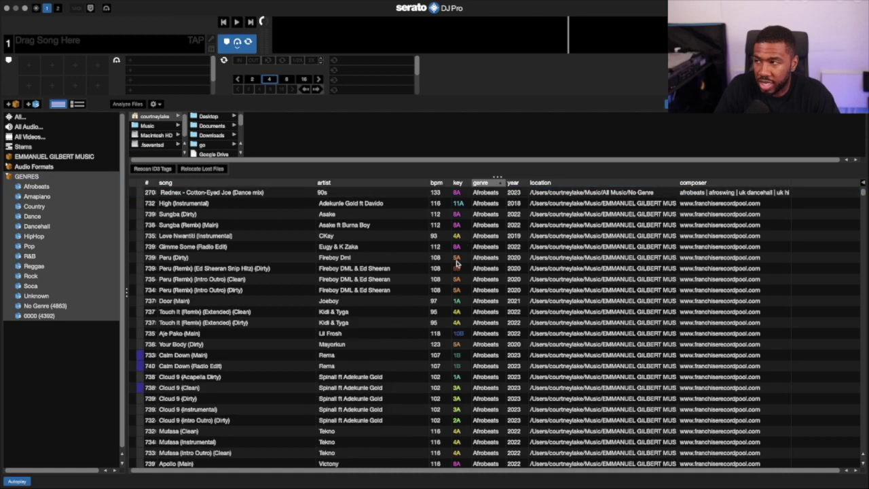
{"action": "scroll", "coordinate": [488, 252], "scroll_direction": "down", "scroll_amount": 15}
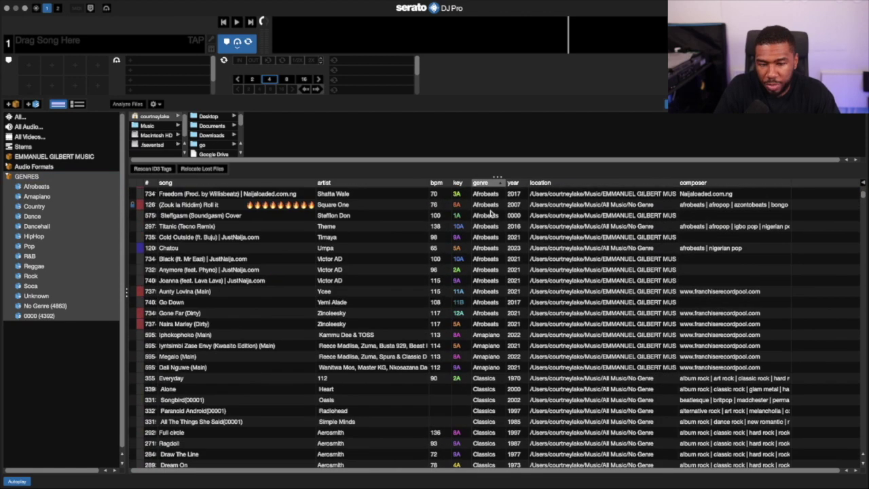
{"action": "scroll", "coordinate": [491, 212], "scroll_direction": "up", "scroll_amount": 10}
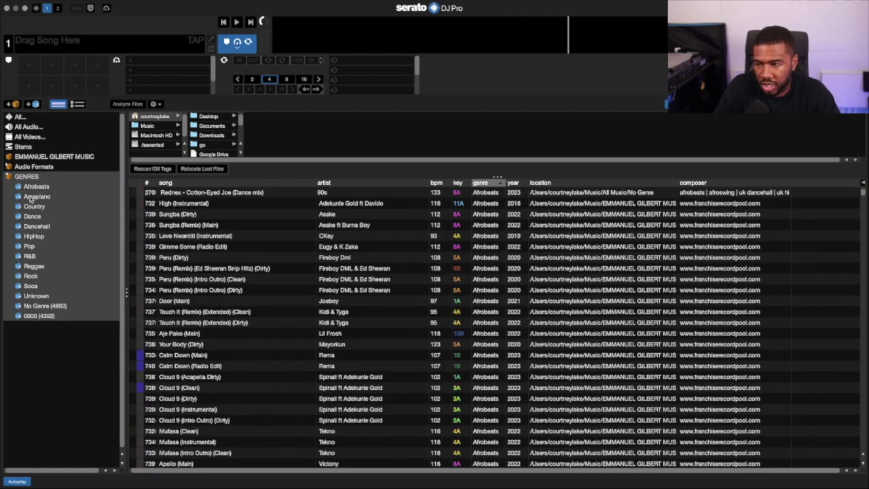
- Open the Afrobeats sub-crate and scroll through its tracks
{"action": "left_click", "coordinate": [37, 187]}
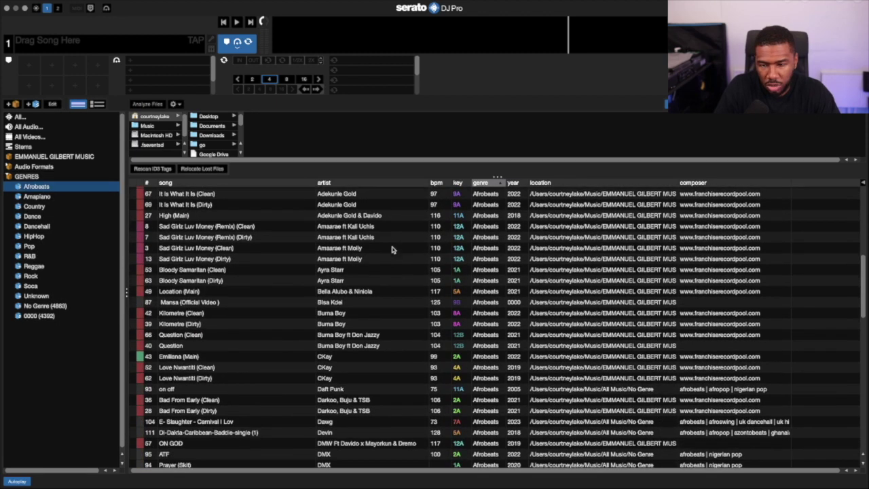
{"action": "scroll", "coordinate": [417, 273], "scroll_direction": "up", "scroll_amount": 5}
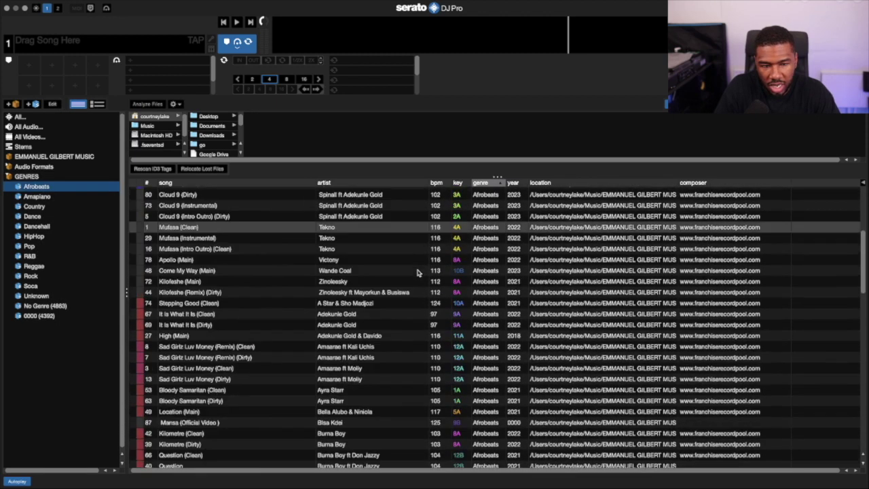
{"action": "scroll", "coordinate": [417, 272], "scroll_direction": "up", "scroll_amount": 5}
{"action": "scroll", "coordinate": [417, 272], "scroll_direction": "down", "scroll_amount": 10}
- Browse the Amapiano, Country, Dance, Dancehall and HipHop sub-crates
{"action": "left_click", "coordinate": [37, 197]}
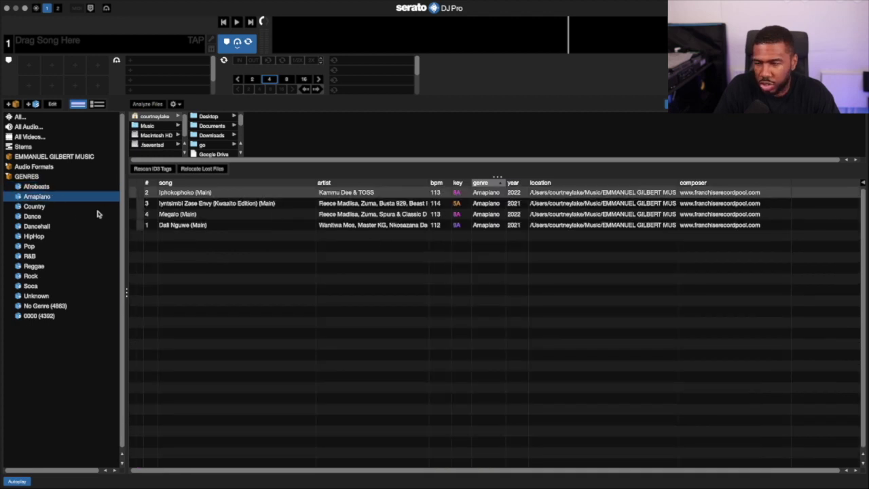
{"action": "left_click", "coordinate": [63, 206]}
{"action": "scroll", "coordinate": [444, 249], "scroll_direction": "down", "scroll_amount": 10}
{"action": "scroll", "coordinate": [445, 250], "scroll_direction": "down", "scroll_amount": 5}
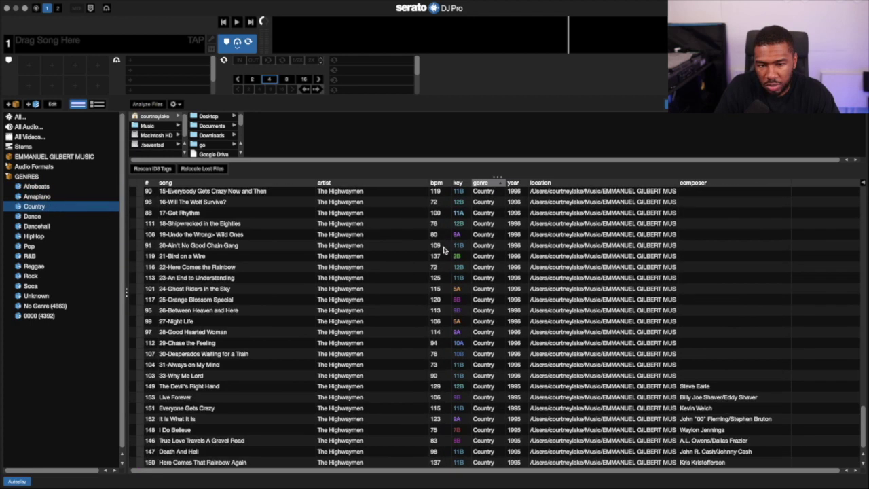
{"action": "left_click", "coordinate": [61, 217]}
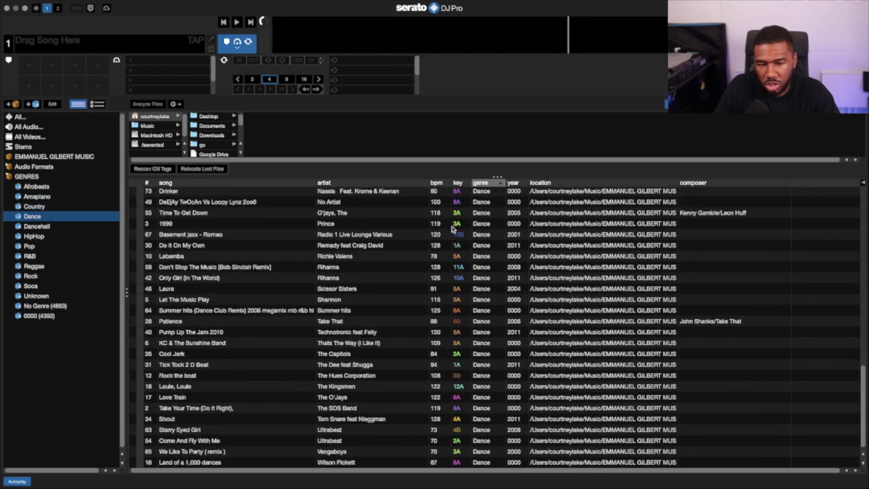
{"action": "left_click", "coordinate": [54, 227]}
{"action": "scroll", "coordinate": [423, 259], "scroll_direction": "down", "scroll_amount": 10}
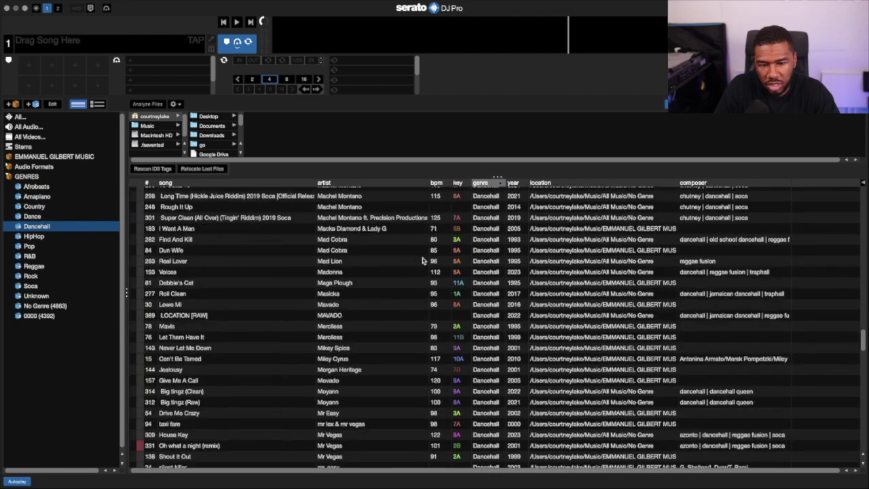
{"action": "scroll", "coordinate": [422, 260], "scroll_direction": "down", "scroll_amount": 10}
{"action": "left_click", "coordinate": [74, 236]}
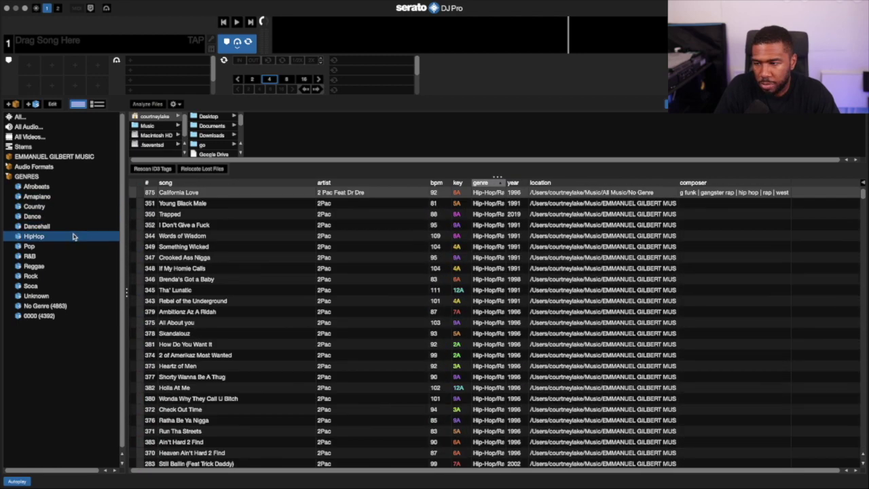
{"action": "scroll", "coordinate": [548, 269], "scroll_direction": "down", "scroll_amount": 20}
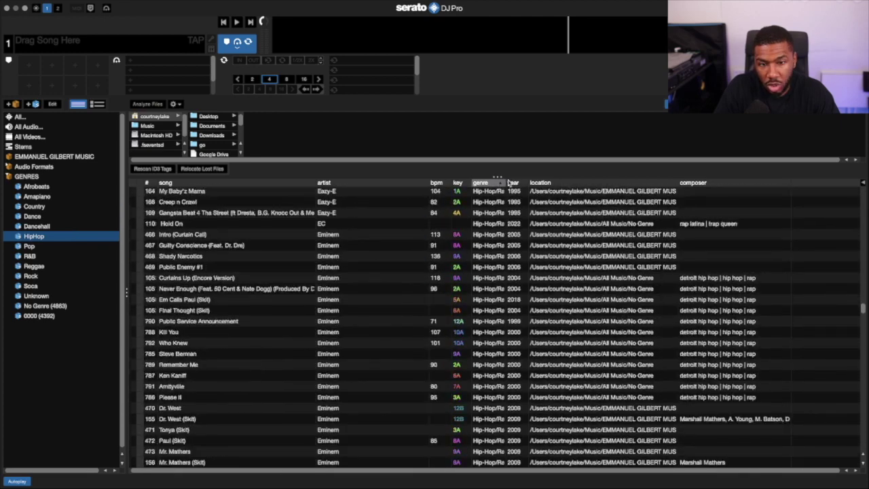
- Widen the genre column, review Pop, R&B and Reggae, then return to GENRES
{"action": "left_click_drag", "start_coordinate": [509, 182], "coordinate": [523, 182]}
{"action": "scroll", "coordinate": [522, 285], "scroll_direction": "down", "scroll_amount": 20}
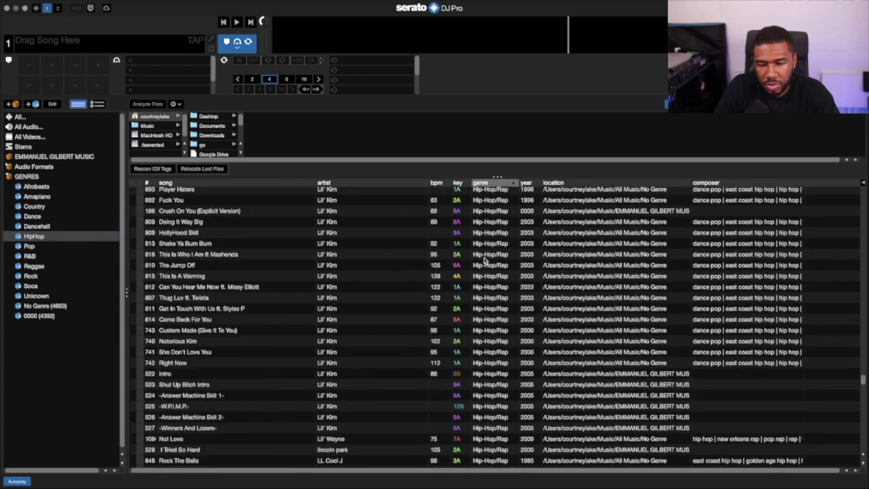
{"action": "left_click", "coordinate": [40, 248]}
{"action": "scroll", "coordinate": [369, 257], "scroll_direction": "down", "scroll_amount": 20}
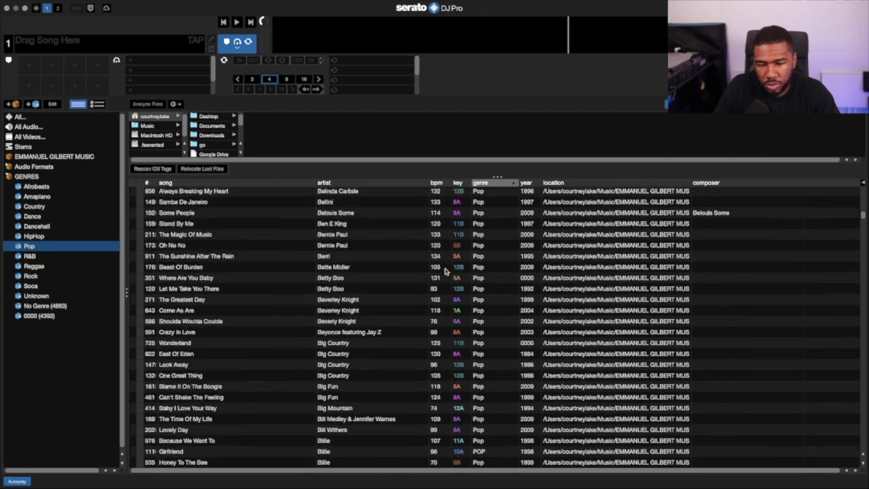
{"action": "scroll", "coordinate": [437, 269], "scroll_direction": "down", "scroll_amount": 20}
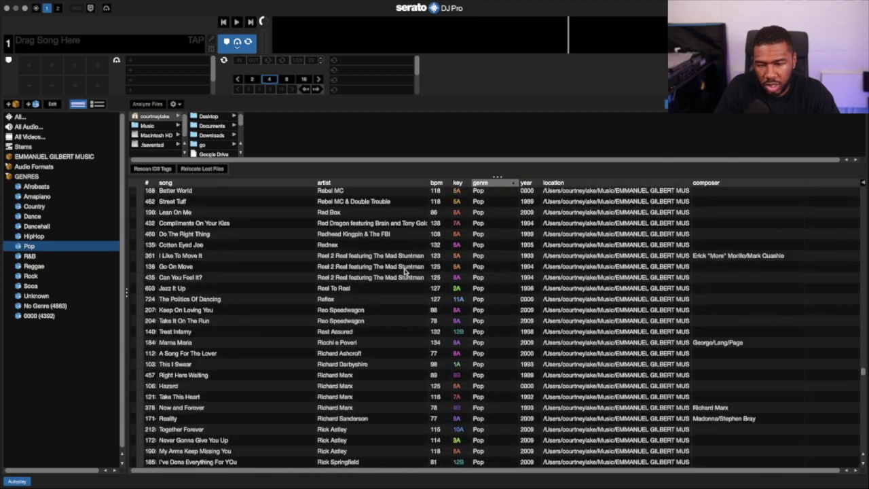
{"action": "left_click", "coordinate": [42, 258]}
{"action": "scroll", "coordinate": [477, 313], "scroll_direction": "down", "scroll_amount": 20}
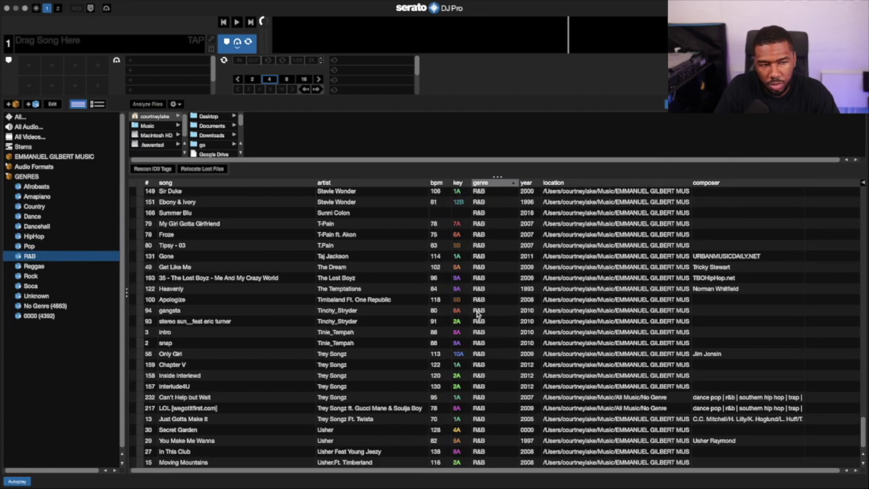
{"action": "left_click", "coordinate": [34, 266]}
{"action": "left_click", "coordinate": [26, 177]}
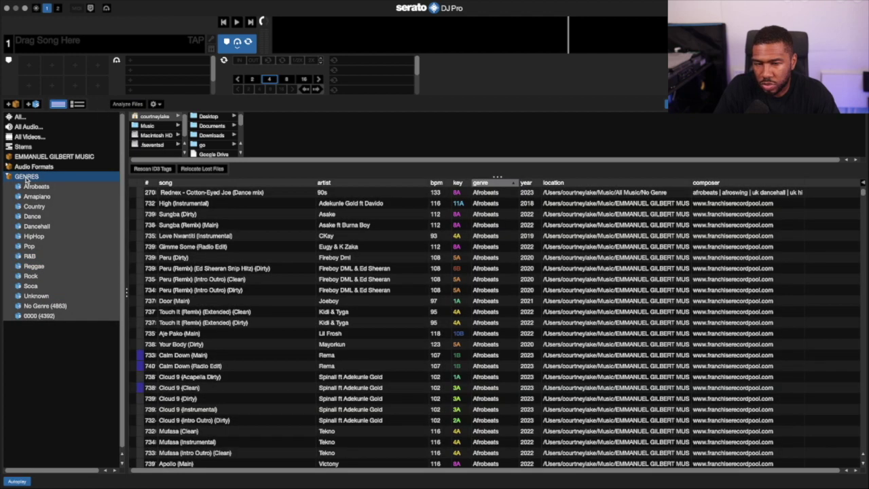
- Show the music crate sorted by genre ascending, Afrobeats first
{"action": "left_click", "coordinate": [32, 156]}
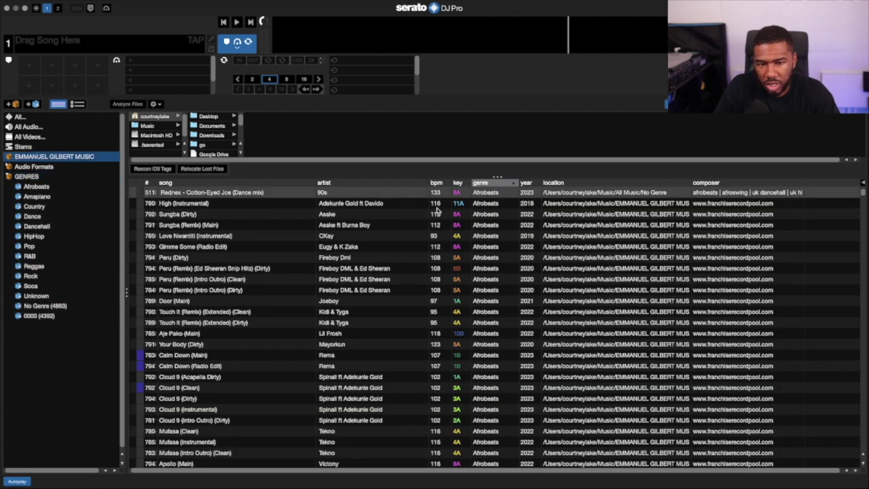
{"action": "left_click", "coordinate": [502, 183]}
{"action": "left_click", "coordinate": [502, 183]}
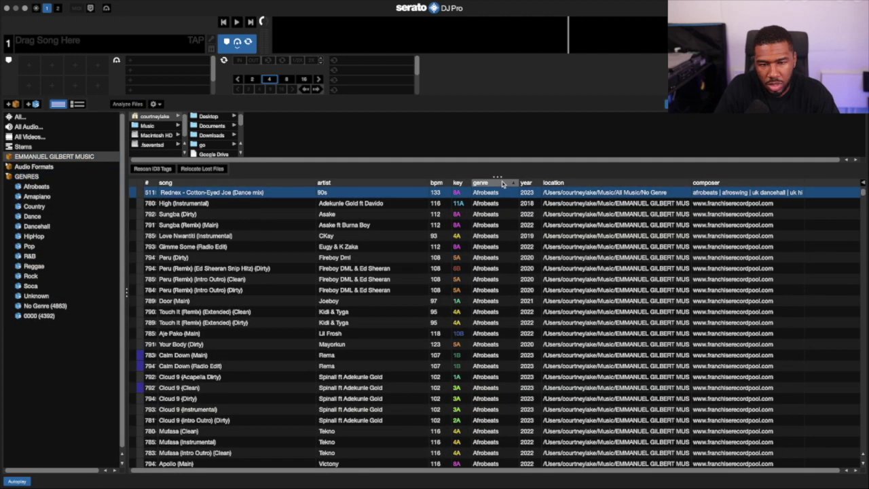
{"action": "left_click", "coordinate": [502, 183]}
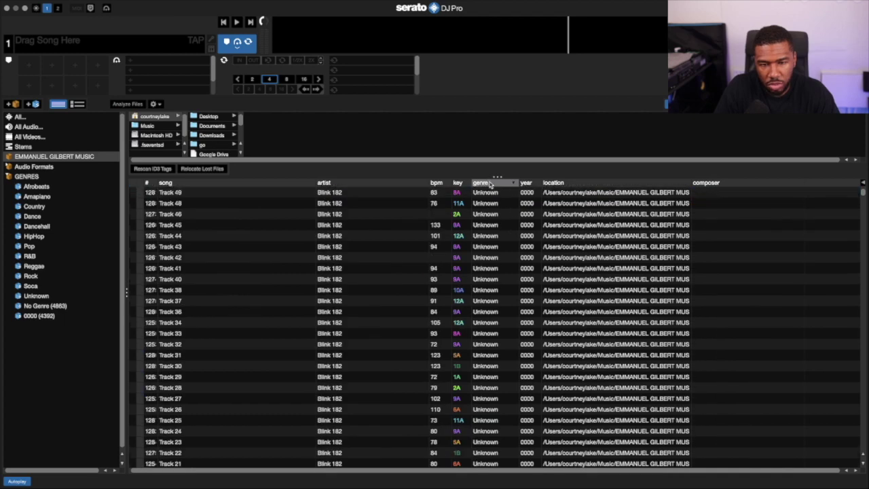
{"action": "left_click", "coordinate": [490, 183]}
{"action": "scroll", "coordinate": [517, 281], "scroll_direction": "down", "scroll_amount": 20}
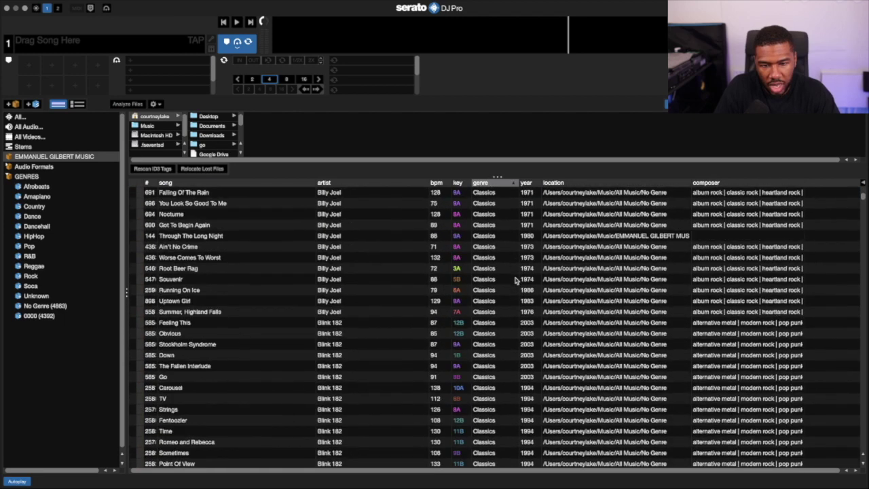
{"action": "scroll", "coordinate": [514, 280], "scroll_direction": "up", "scroll_amount": 15}
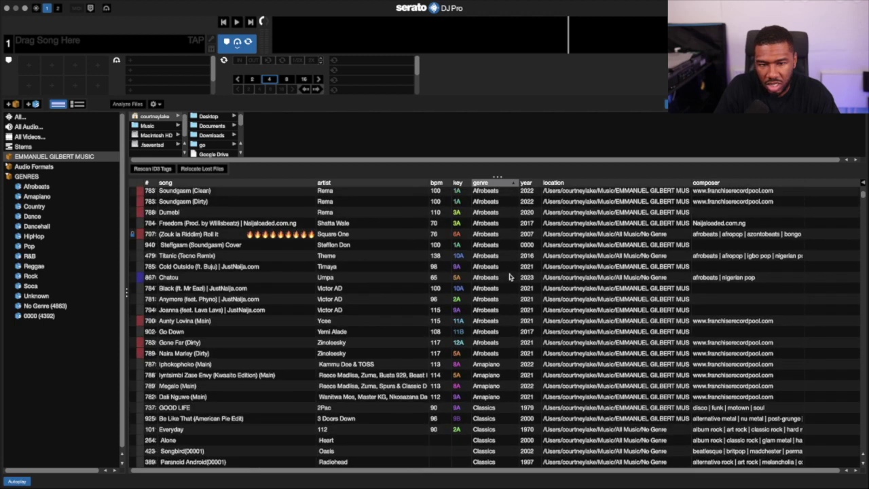
- Scroll the list and widen the composer column to reveal full sub-genre tags
{"action": "scroll", "coordinate": [510, 276], "scroll_direction": "down", "scroll_amount": 5}
{"action": "left_click", "coordinate": [492, 324]}
{"action": "scroll", "coordinate": [492, 326], "scroll_direction": "down", "scroll_amount": 1}
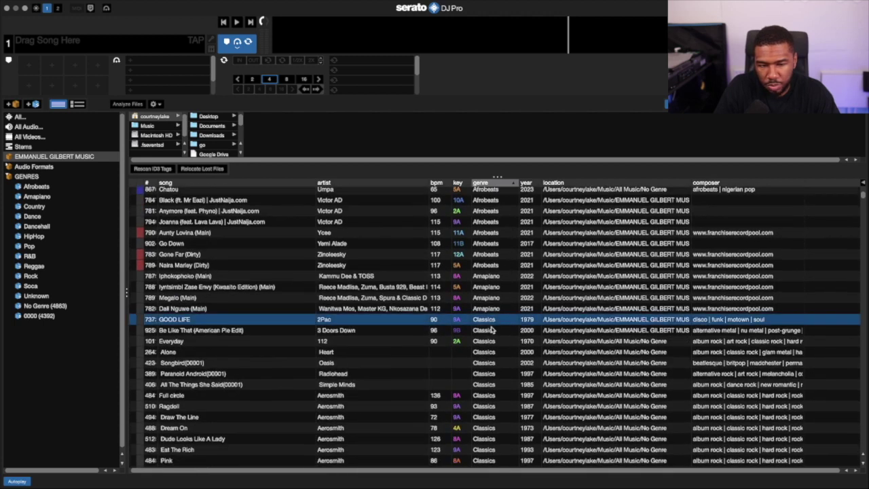
{"action": "scroll", "coordinate": [492, 329], "scroll_direction": "down", "scroll_amount": 3}
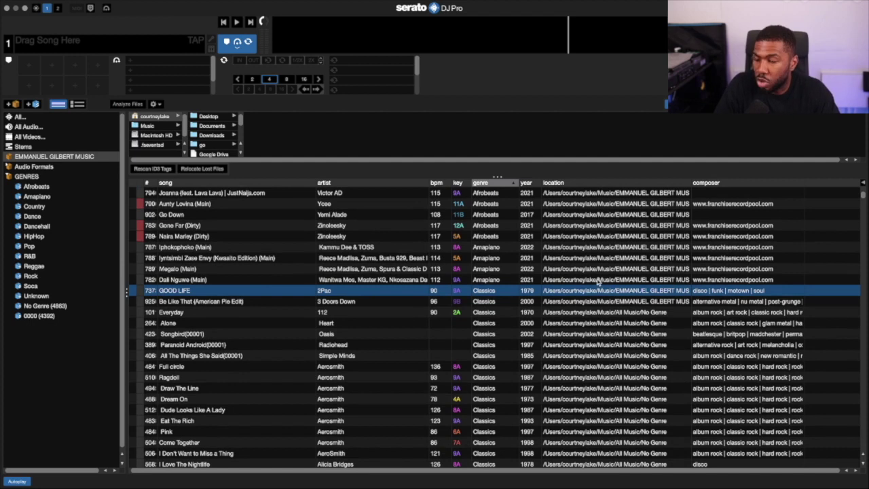
{"action": "scroll", "coordinate": [735, 284], "scroll_direction": "down", "scroll_amount": 1}
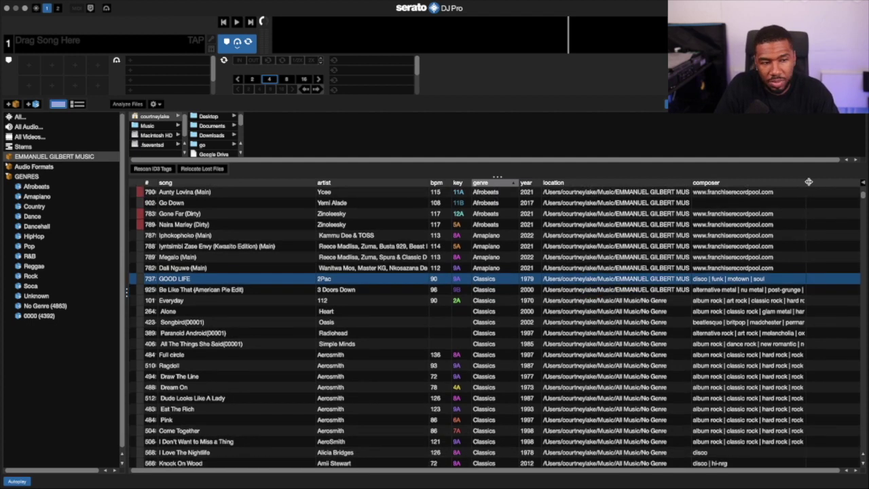
{"action": "left_click_drag", "start_coordinate": [809, 181], "coordinate": [848, 182]}
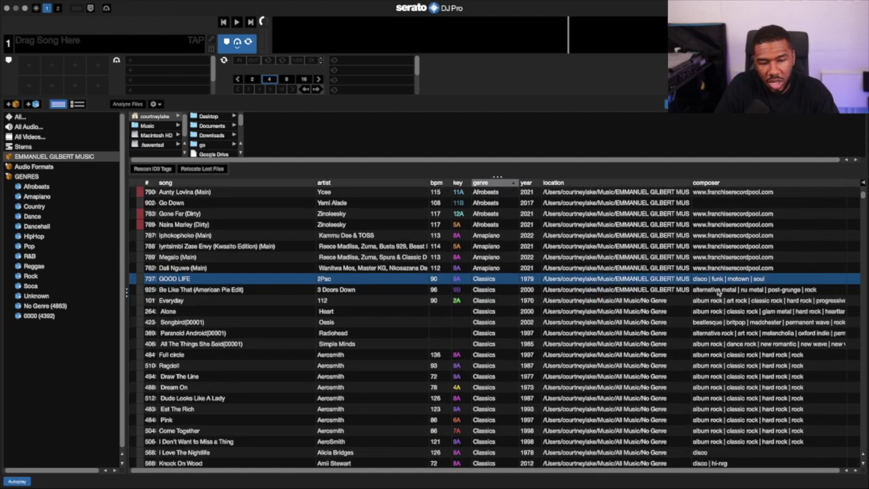